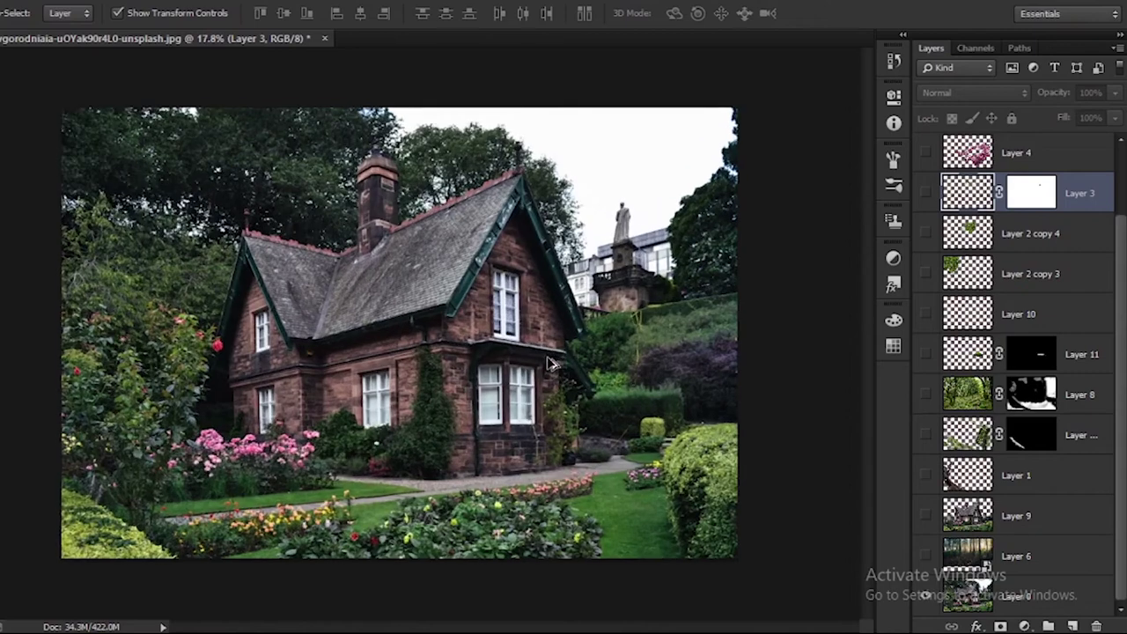
Hide the original cottage photo and show the forest, reshaped cottage, tree trunk and moss layers.
{"action": "scroll", "coordinate": [548, 363], "scroll_direction": "up", "scroll_amount": 2}
{"action": "scroll", "coordinate": [555, 363], "scroll_direction": "down", "scroll_amount": 3}
{"action": "scroll", "coordinate": [568, 363], "scroll_direction": "up", "scroll_amount": 3}
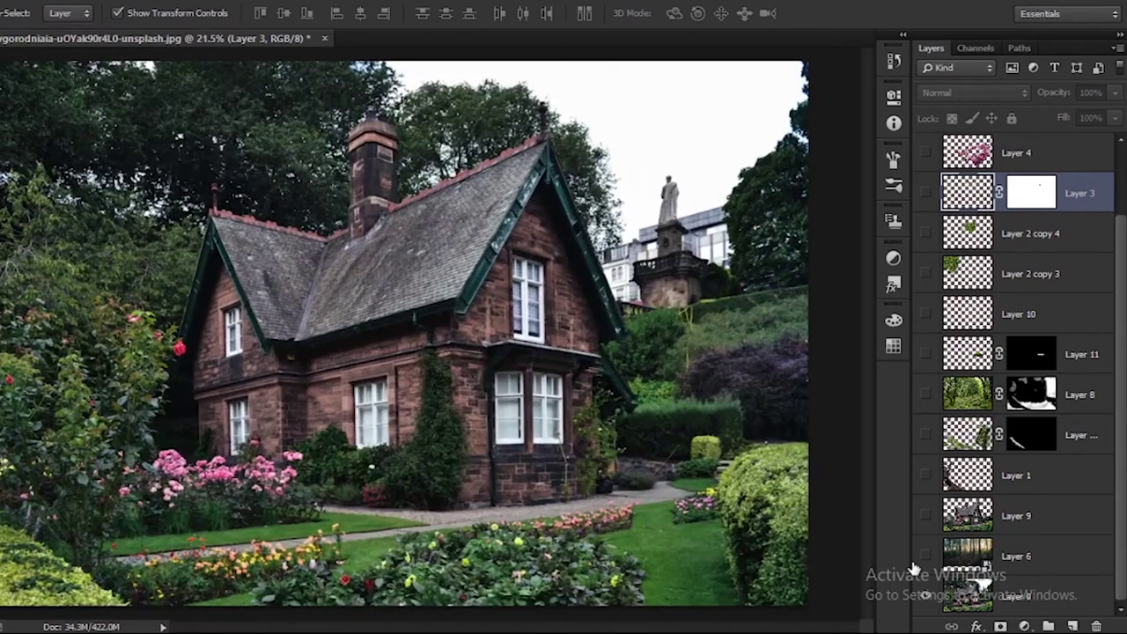
{"action": "left_click", "coordinate": [924, 596]}
{"action": "left_click", "coordinate": [925, 555]}
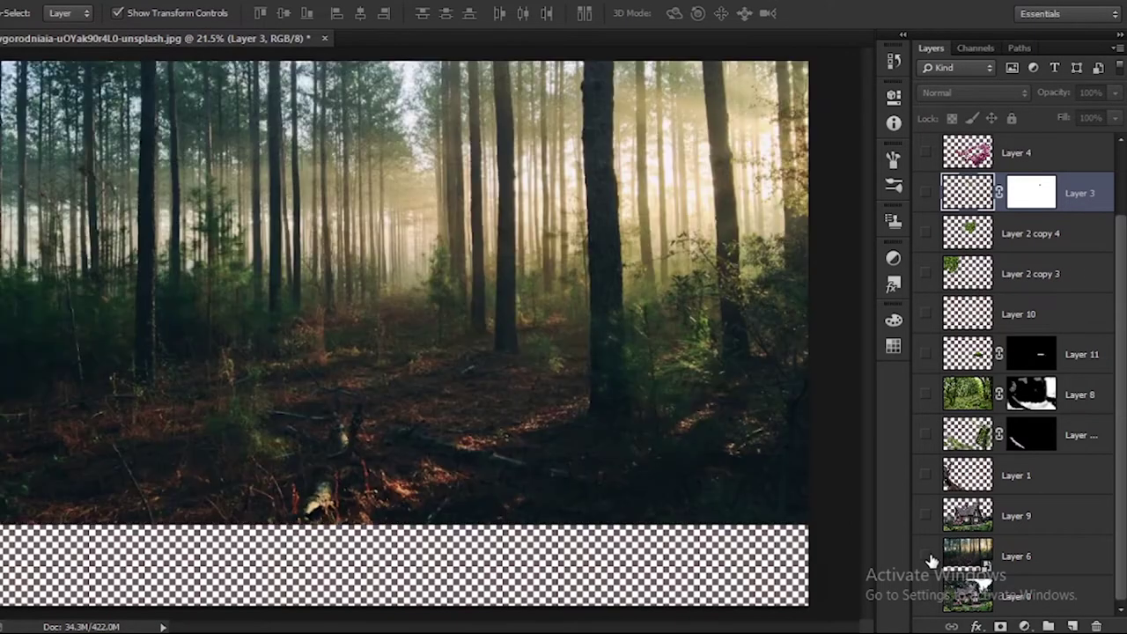
{"action": "left_click", "coordinate": [923, 518]}
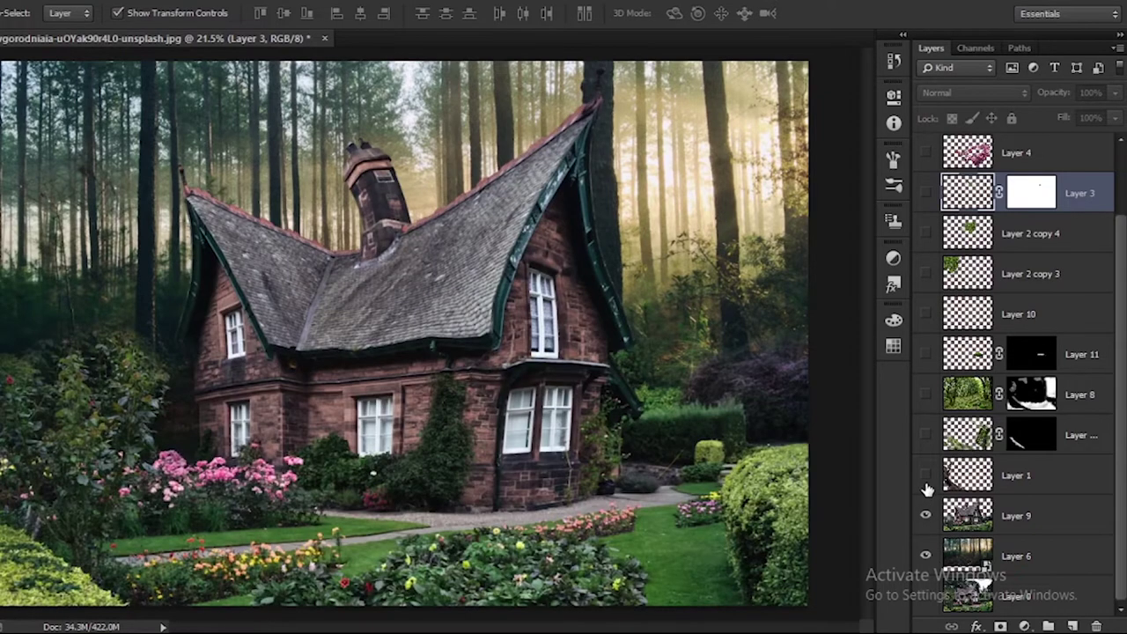
{"action": "left_click", "coordinate": [927, 476]}
{"action": "left_click", "coordinate": [926, 435]}
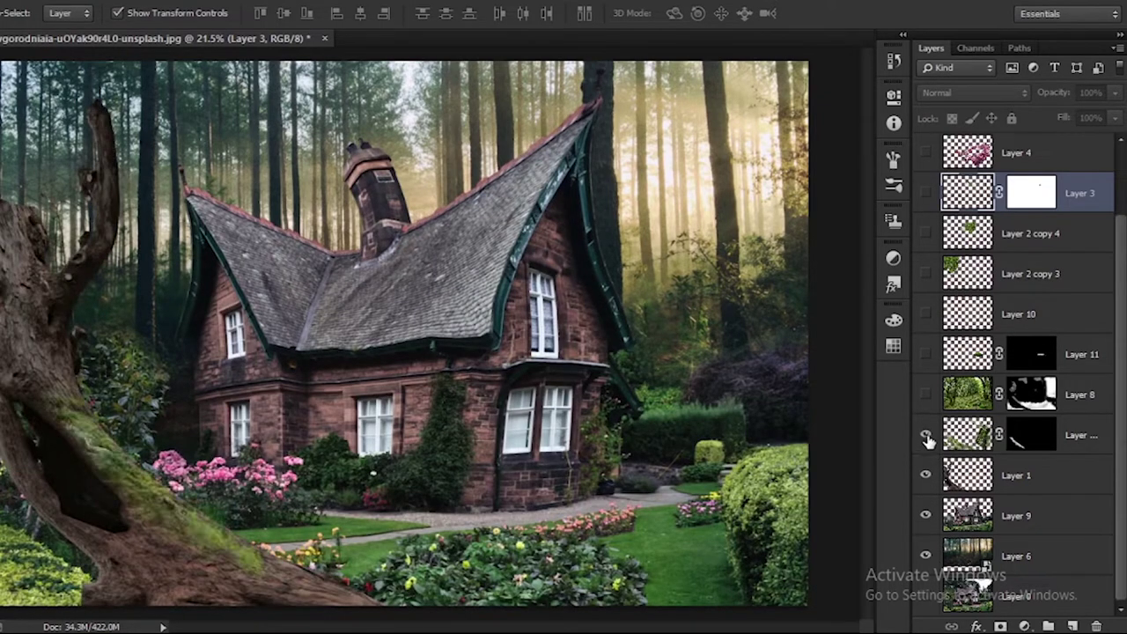
Show the mossy ground and large tree image layers, toggling the ivy and red petals layers.
{"action": "left_click", "coordinate": [926, 353]}
{"action": "left_click", "coordinate": [925, 395]}
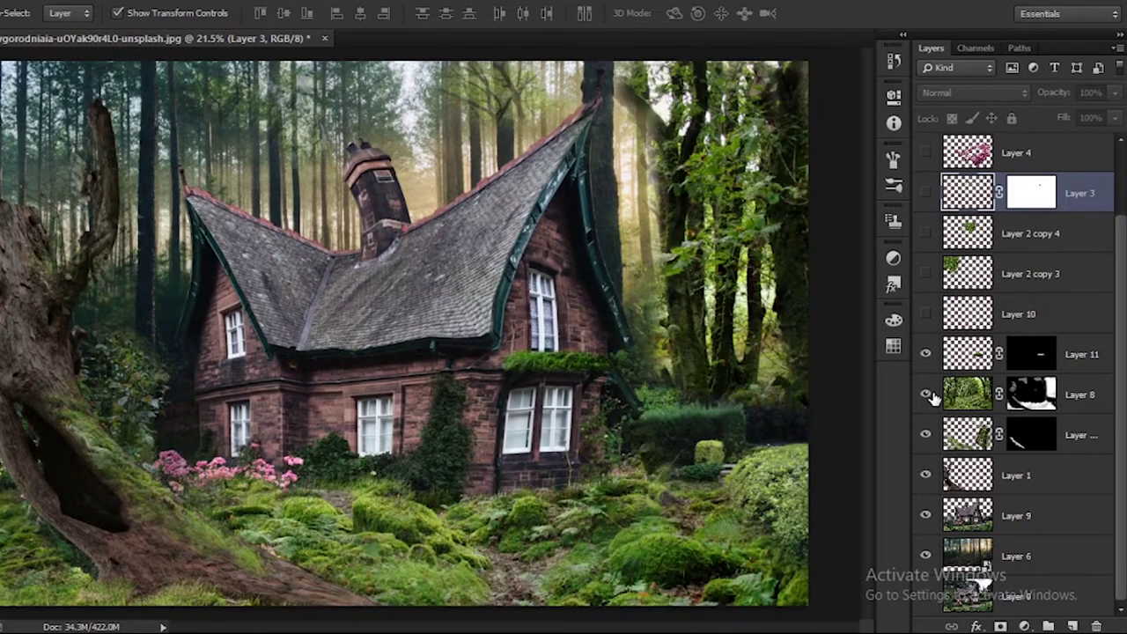
{"action": "left_click", "coordinate": [926, 353]}
{"action": "scroll", "coordinate": [1013, 352], "scroll_direction": "up", "scroll_amount": 2}
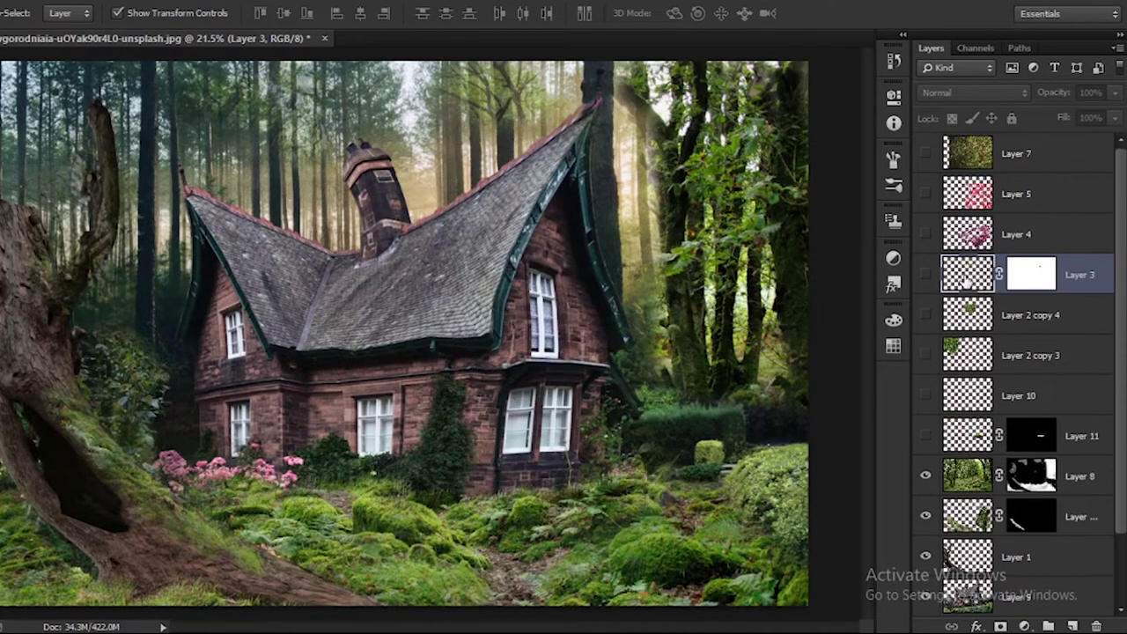
{"action": "left_click", "coordinate": [926, 194]}
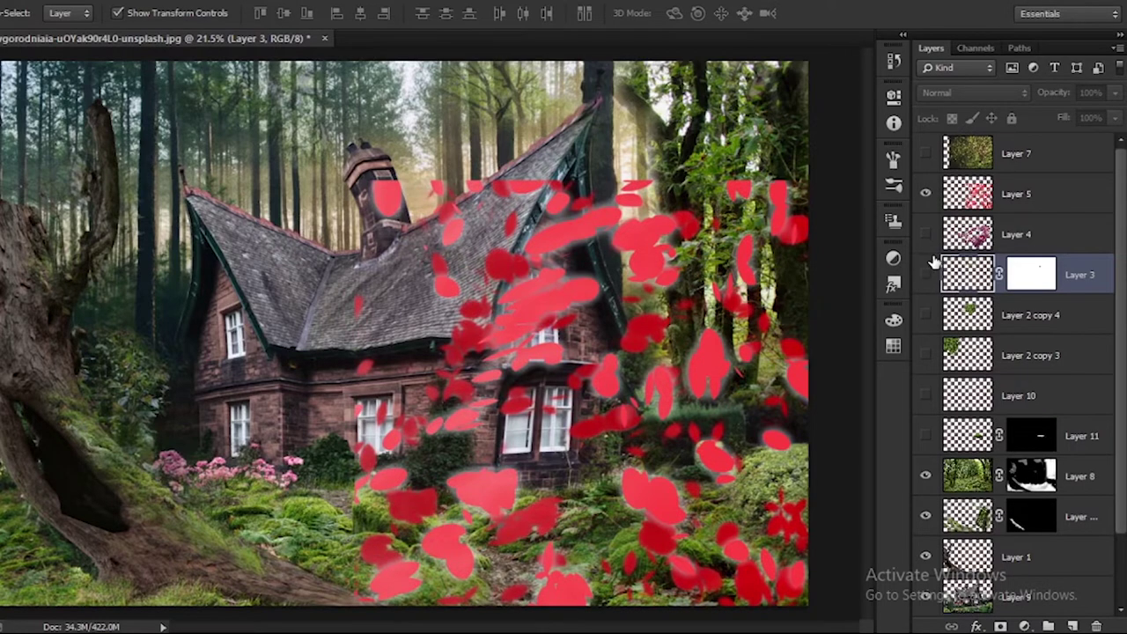
{"action": "left_click", "coordinate": [925, 194]}
{"action": "left_click", "coordinate": [925, 153]}
{"action": "left_click", "coordinate": [925, 193]}
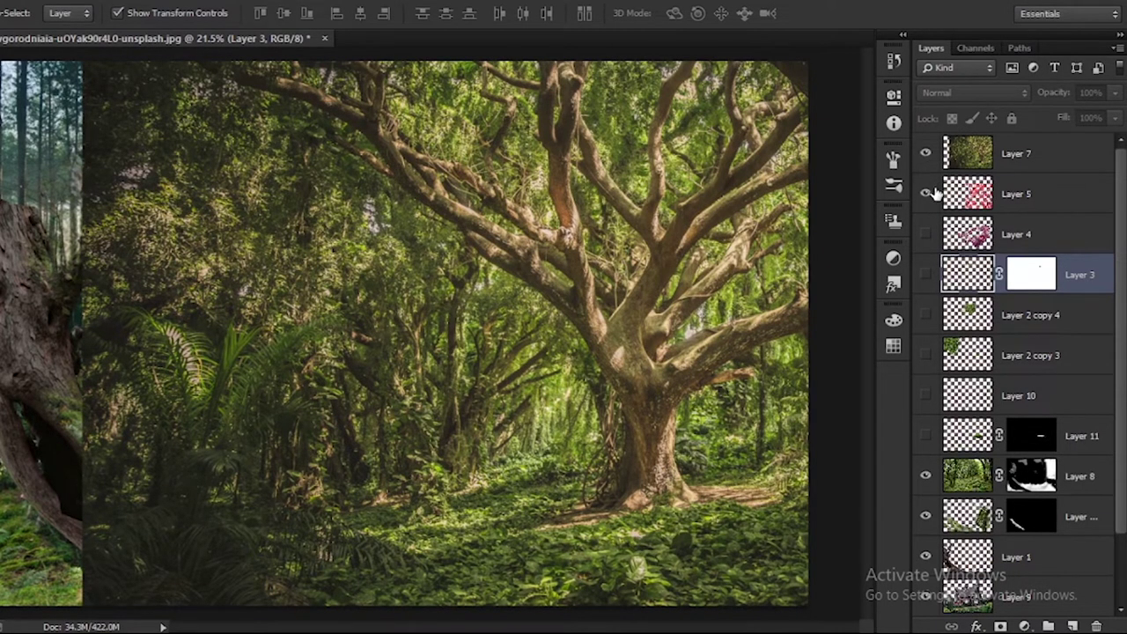
Turn Layers 4, 3, 2 copy 3, 10 and 11 back on, and nudge Layer 3 upward.
{"action": "scroll", "coordinate": [946, 234], "scroll_direction": "down", "scroll_amount": 2}
{"action": "left_click", "coordinate": [925, 153]}
{"action": "left_click", "coordinate": [925, 192]}
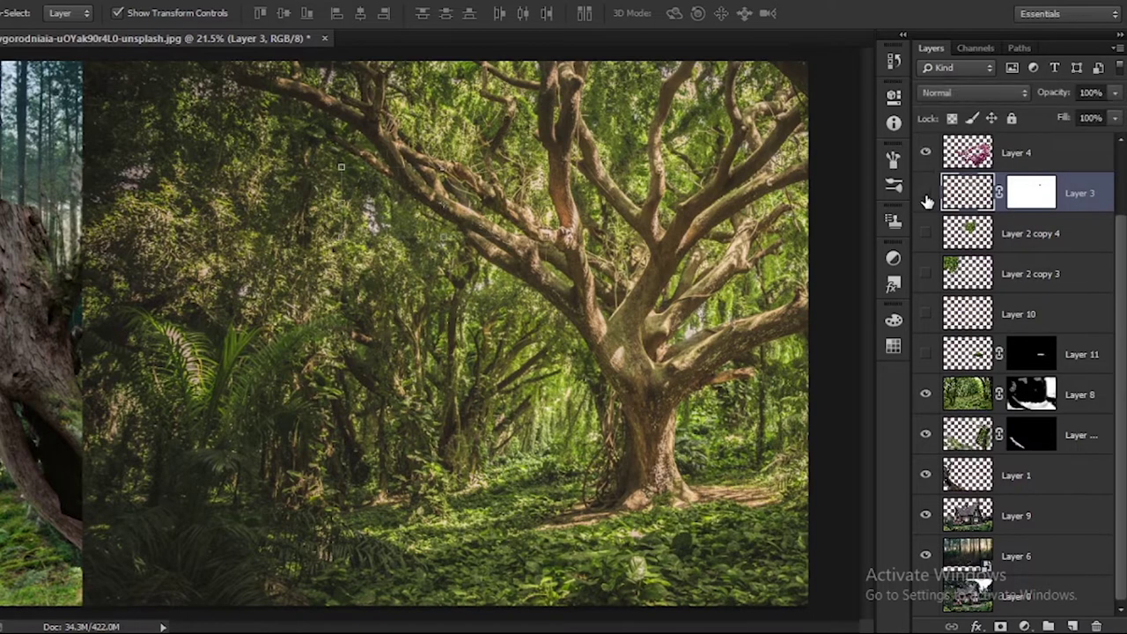
{"action": "left_click", "coordinate": [925, 273]}
{"action": "left_click_drag", "start_coordinate": [931, 332], "coordinate": [933, 374]}
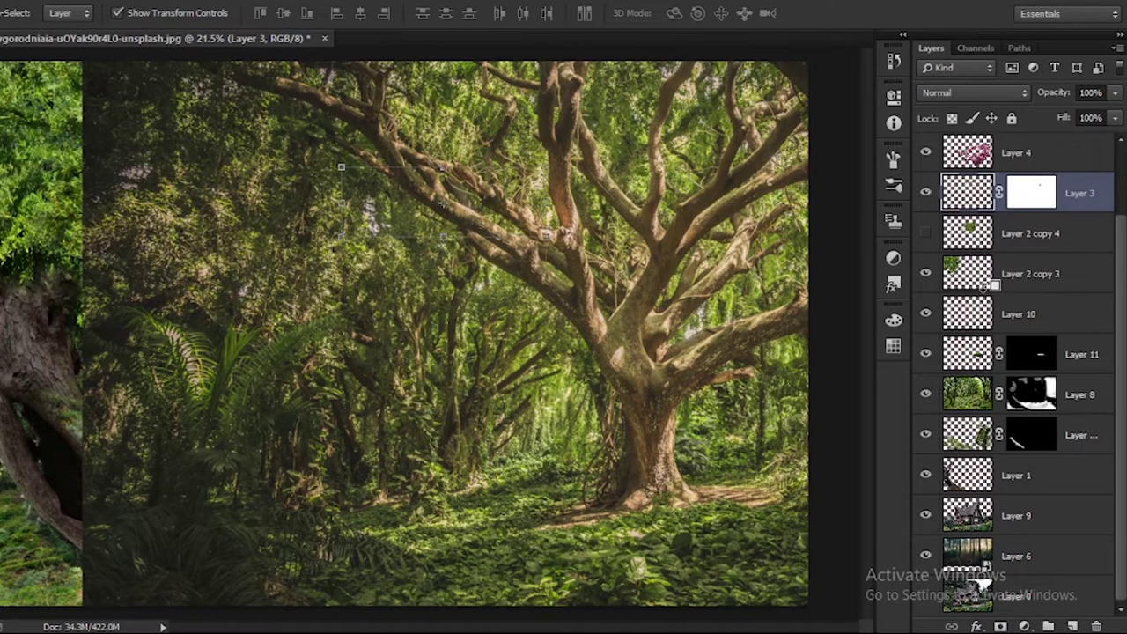
{"action": "scroll", "coordinate": [960, 308], "scroll_direction": "up", "scroll_amount": 2}
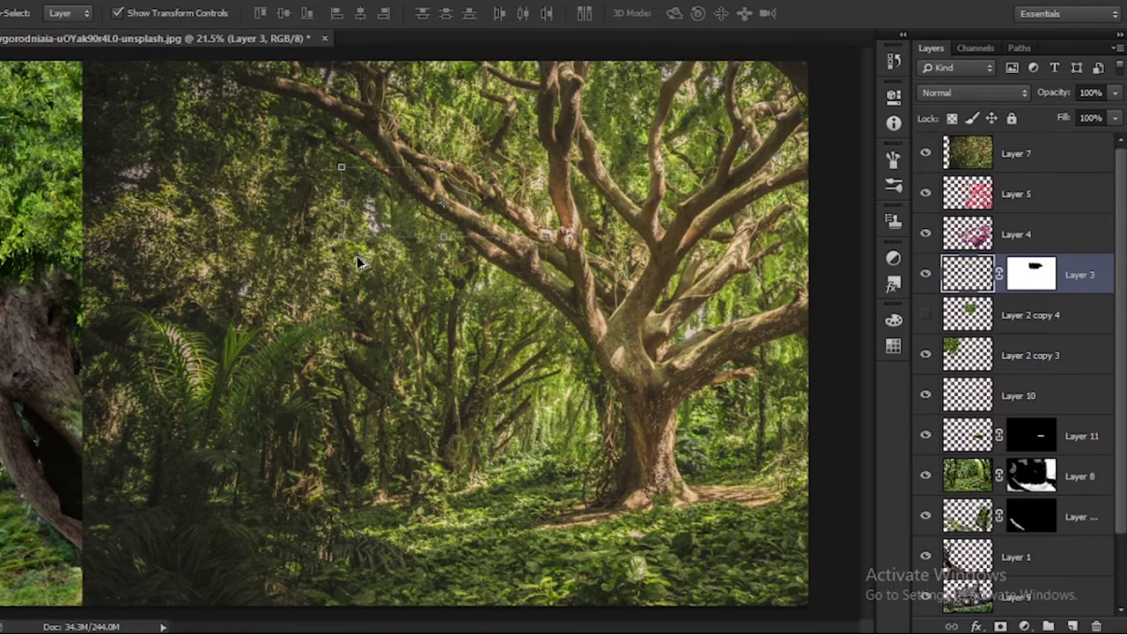
{"action": "key", "text": "shift+Up"}
{"action": "key", "text": "shift+Up"}
{"action": "key", "text": "shift+Up"}
Duplicate Layer 4, then delete the red petals layer, Layer 4 copy 2 and the original Layer 4.
{"action": "key", "text": "alt+bracketright"}
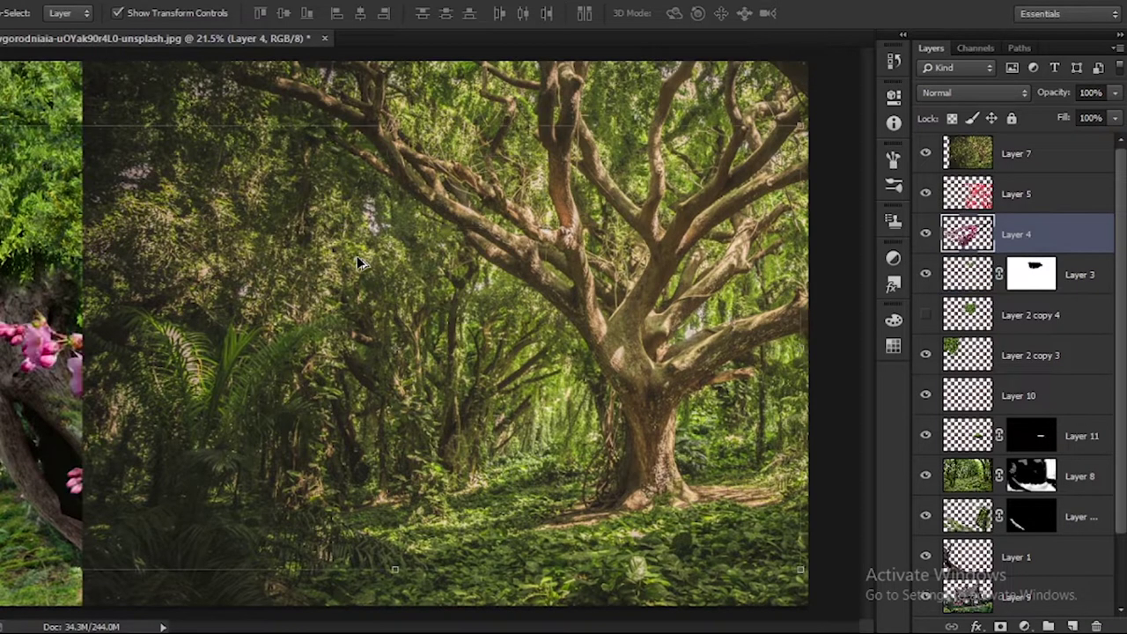
{"action": "key", "text": "ctrl+j"}
{"action": "key", "text": "ctrl+j"}
{"action": "key", "text": "alt+bracketleft"}
{"action": "key", "text": "Delete"}
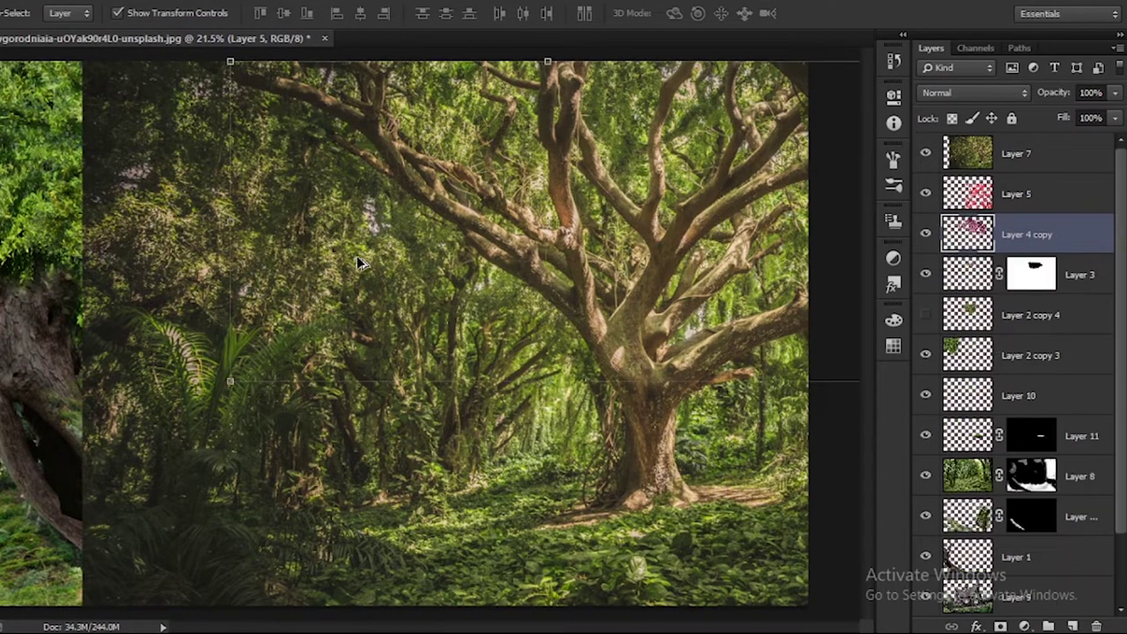
{"action": "key", "text": "alt+bracketright"}
{"action": "key", "text": "Delete"}
Remove the big tree layer and Layer 2 copy 4, and add an Exposure adjustment with an inverted mask.
{"action": "key", "text": "alt+bracketright"}
{"action": "key", "text": "Delete"}
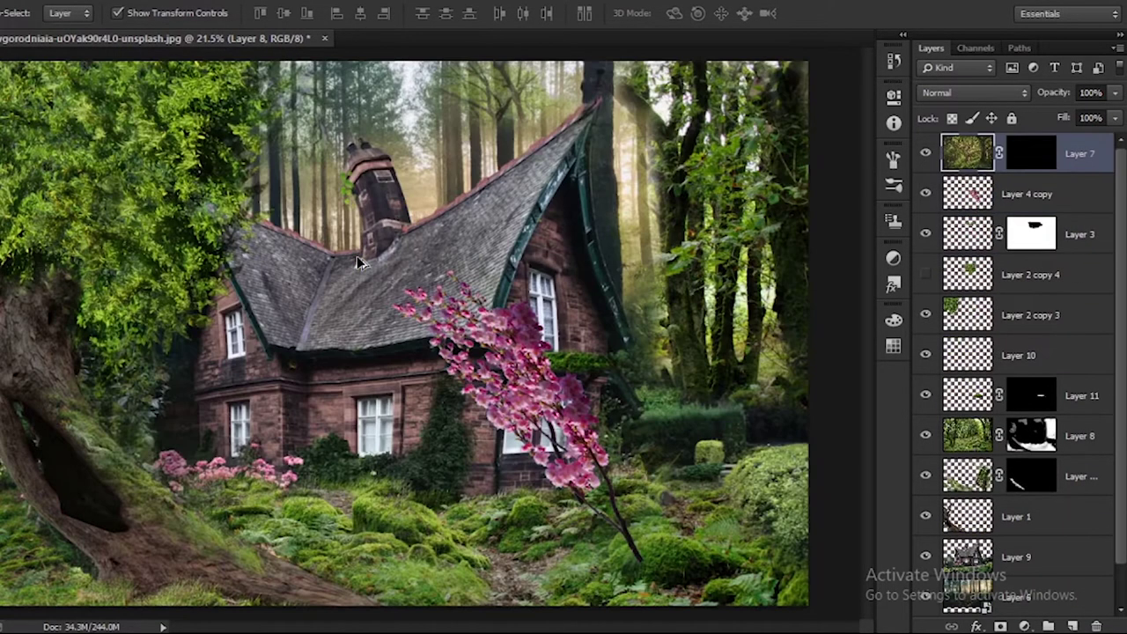
{"action": "key", "text": "alt+bracketleft"}
{"action": "key", "text": "alt+bracketleft"}
{"action": "key", "text": "alt+bracketright"}
{"action": "key", "text": "alt+bracketright"}
{"action": "key", "text": "alt+bracketright"}
{"action": "key", "text": "Delete"}
{"action": "key", "text": "alt+bracketleft"}
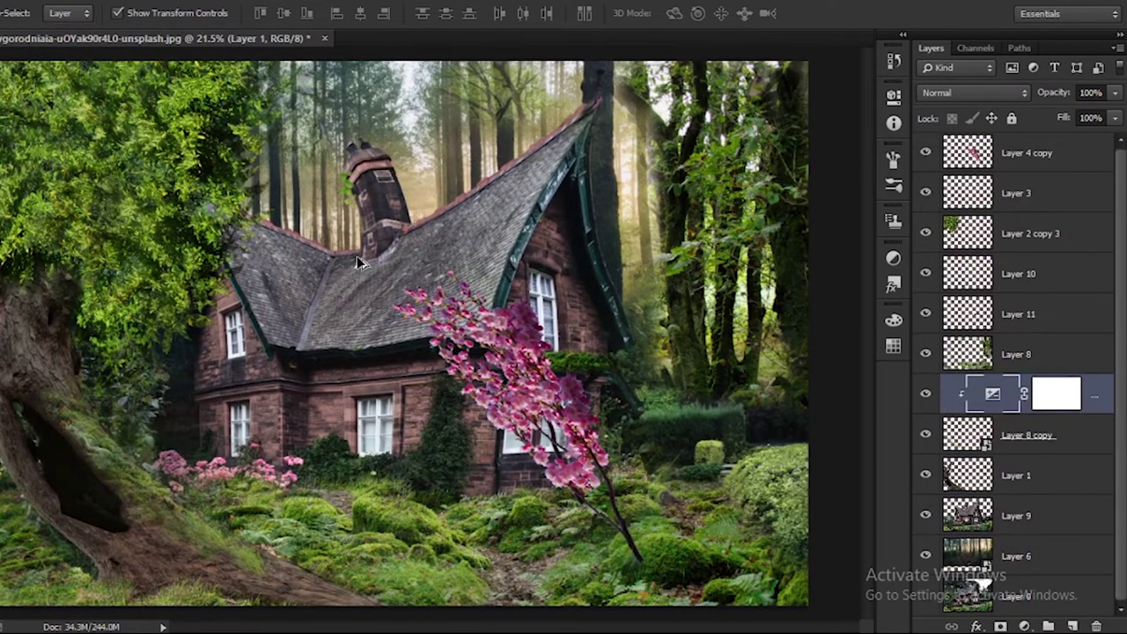
{"action": "key", "text": "ctrl+i"}
Paint the Exposure masks to brighten the lower-left tree root and trunk.
{"action": "left_click_drag", "start_coordinate": [53, 515], "coordinate": [303, 595]}
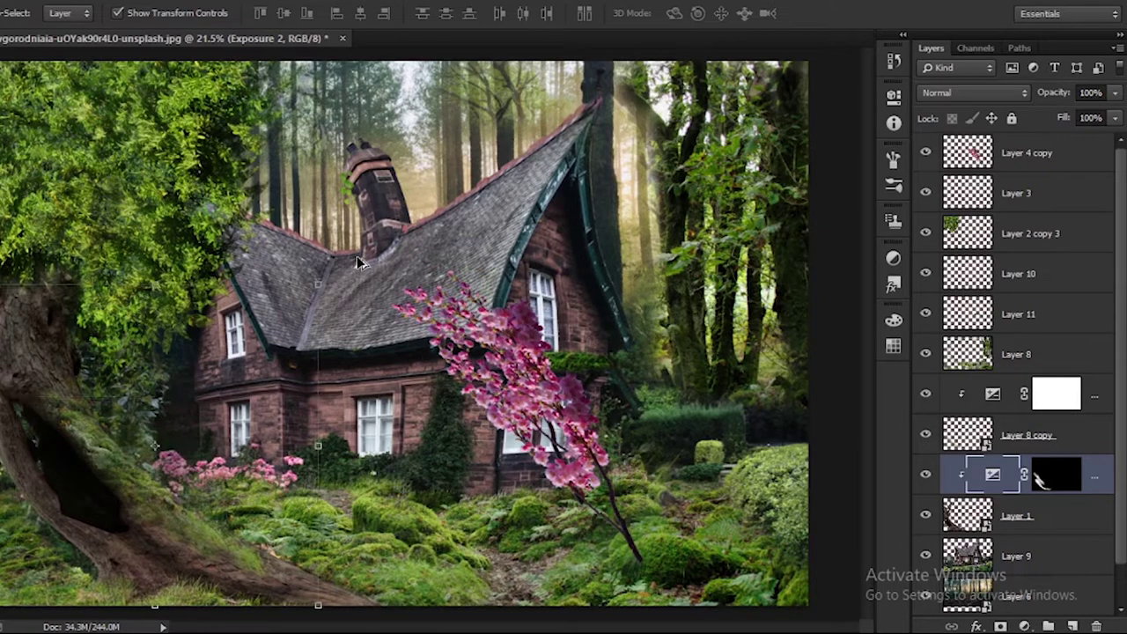
{"action": "left_click_drag", "start_coordinate": [35, 352], "coordinate": [370, 598]}
{"action": "left_click_drag", "start_coordinate": [18, 440], "coordinate": [44, 511]}
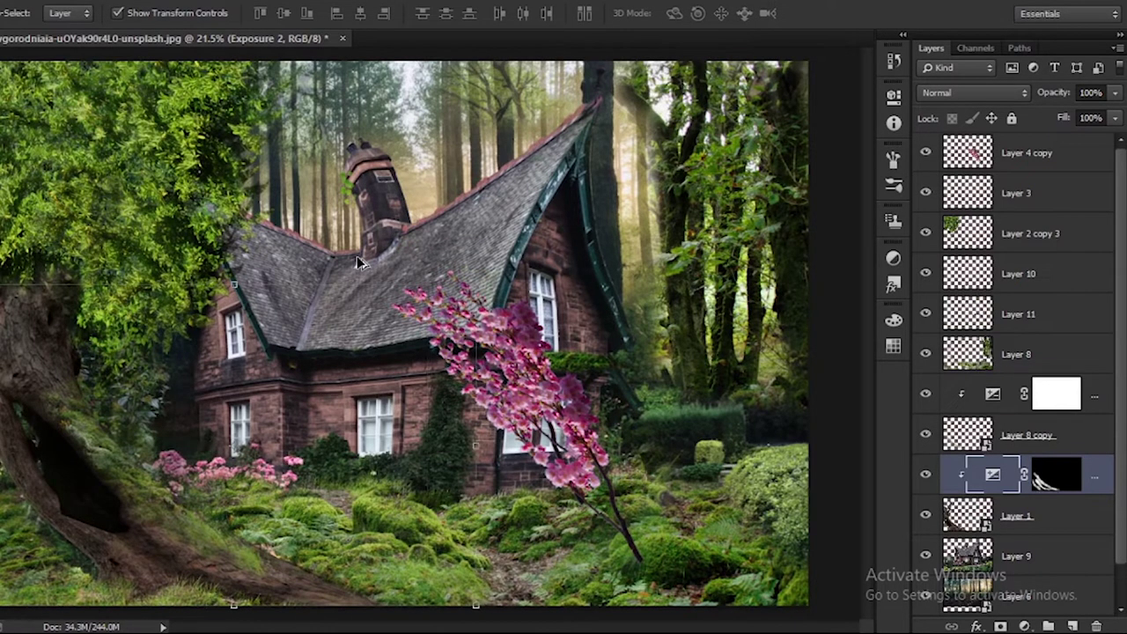
{"action": "key", "text": "alt+bracketright"}
{"action": "key", "text": "ctrl+alt+g"}
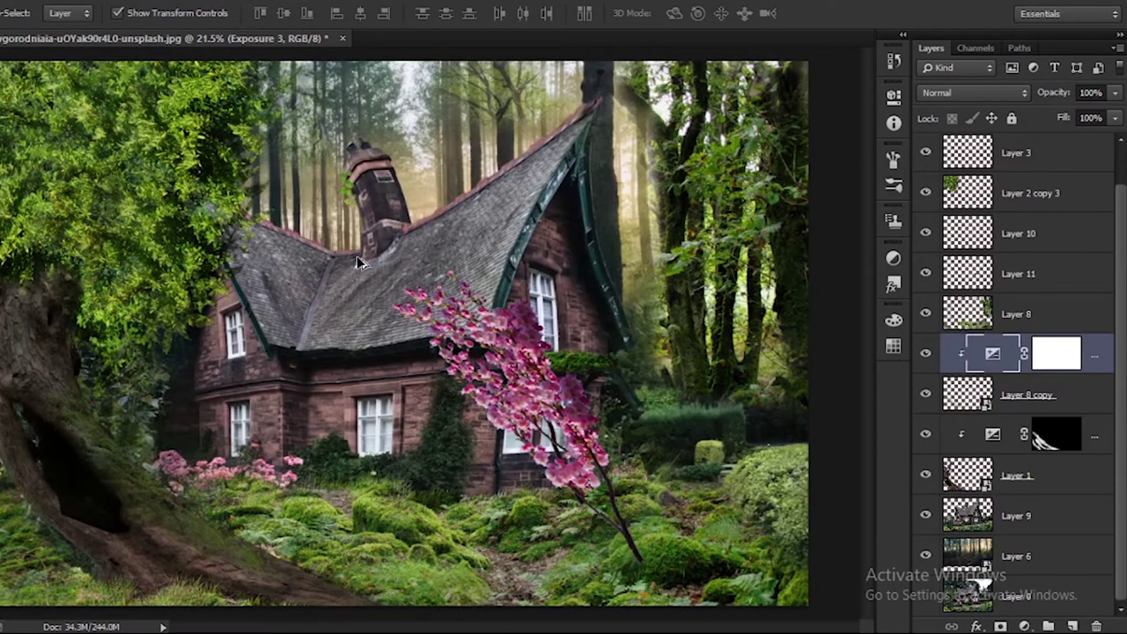
{"action": "key", "text": "ctrl+i"}
{"action": "left_click_drag", "start_coordinate": [18, 388], "coordinate": [114, 502]}
{"action": "left_click_drag", "start_coordinate": [176, 379], "coordinate": [185, 327]}
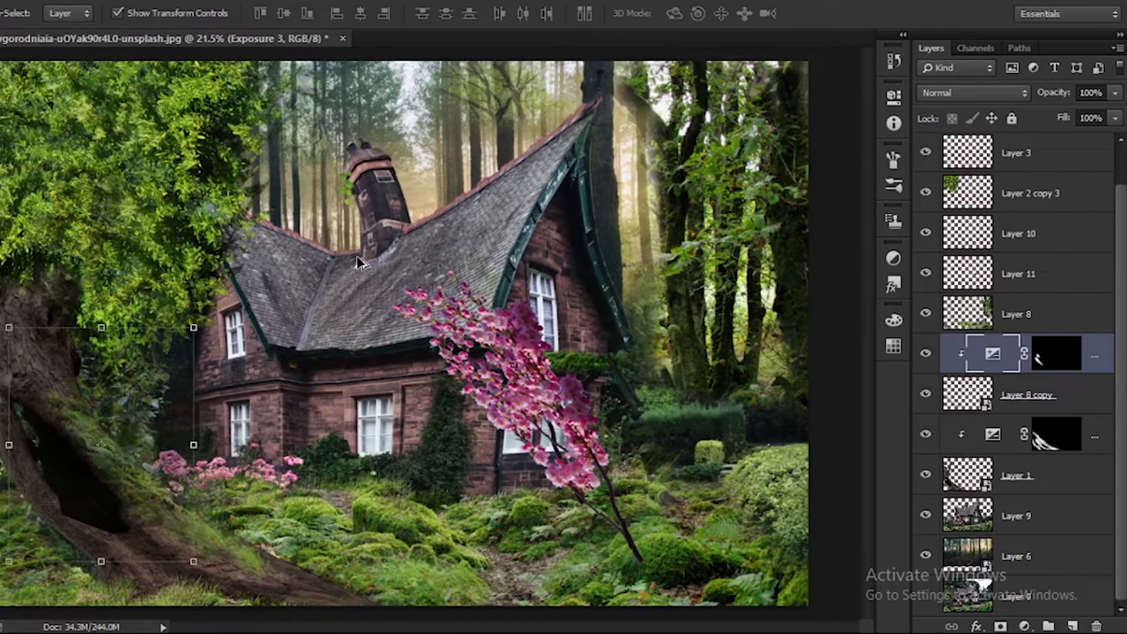
Add a Brightness/Contrast correction and a Curves adjustment clipped to the tree trunk.
{"action": "key", "text": "ctrl+alt+b"}
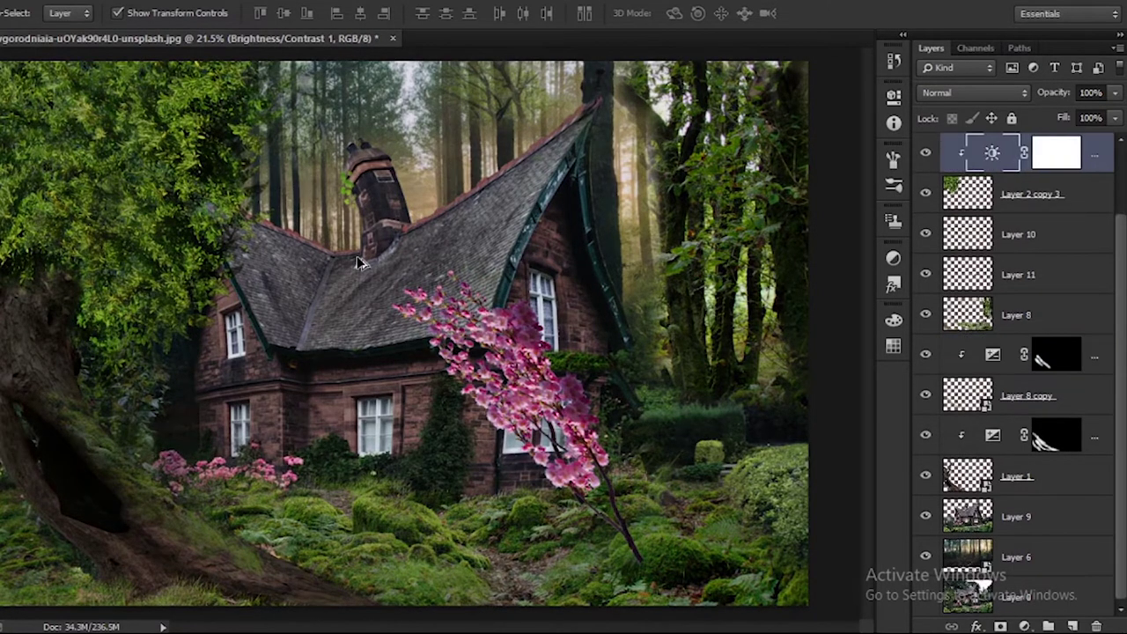
{"action": "key", "text": "ctrl+z"}
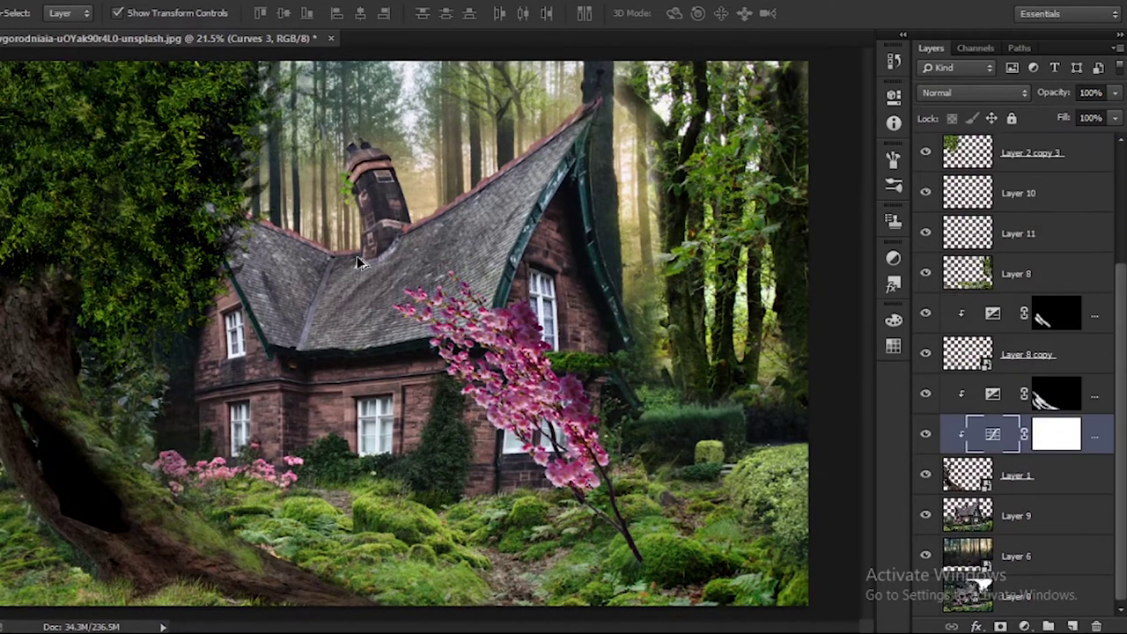
{"action": "key", "text": "alt+bracketright"}
{"action": "key", "text": "alt+bracketright"}
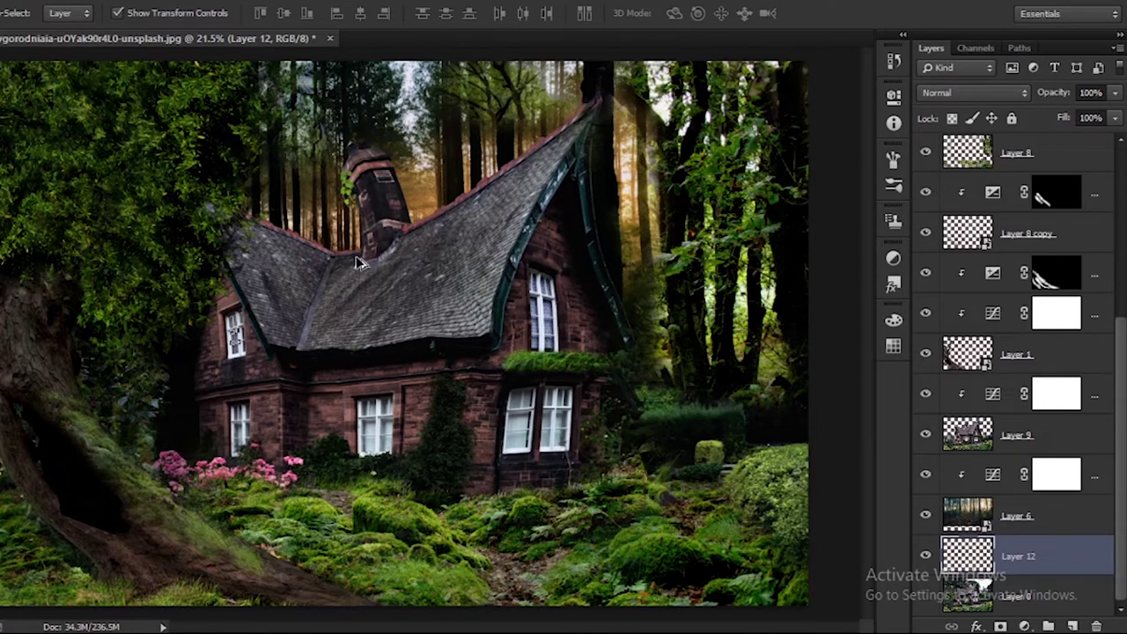
Scroll the Layers panel down to review the darkening Curves layers.
{"action": "scroll", "coordinate": [361, 262], "scroll_direction": "down", "scroll_amount": 1}
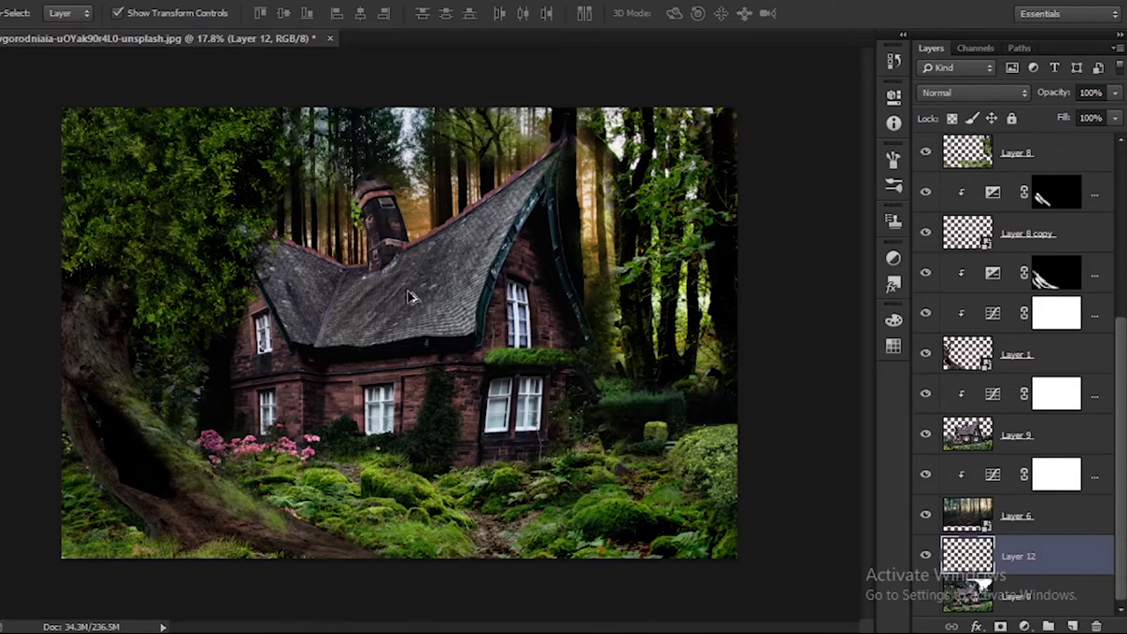
Move Layer 12 to the top of the layer stack for the night grade.
{"action": "key", "text": "alt+bracketleft"}
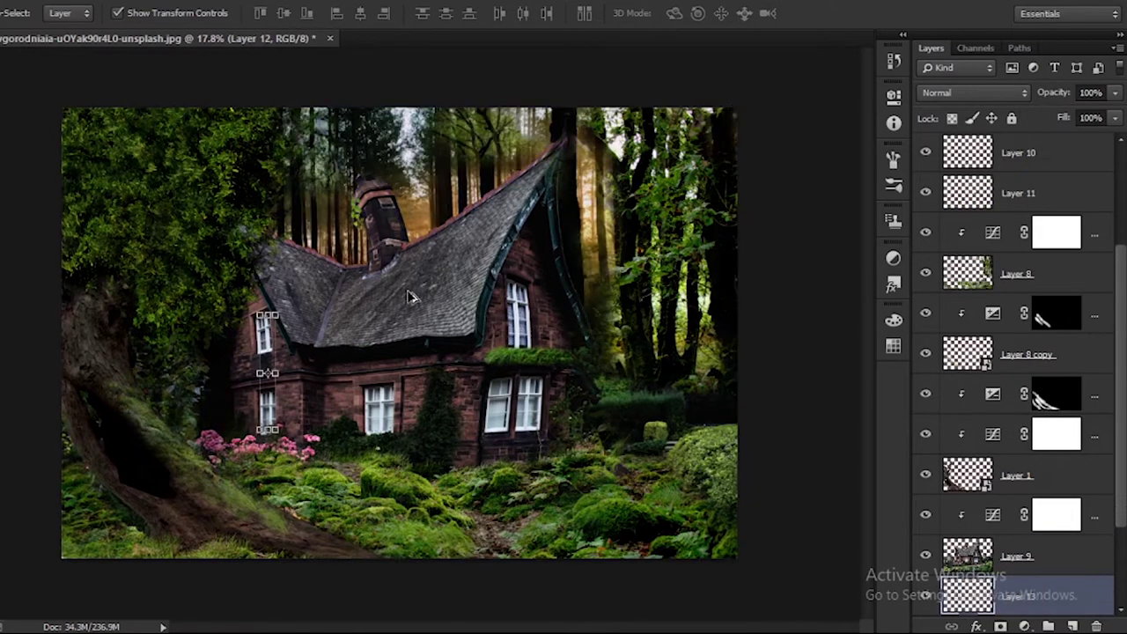
{"action": "key", "text": "ctrl+shift+bracketright"}
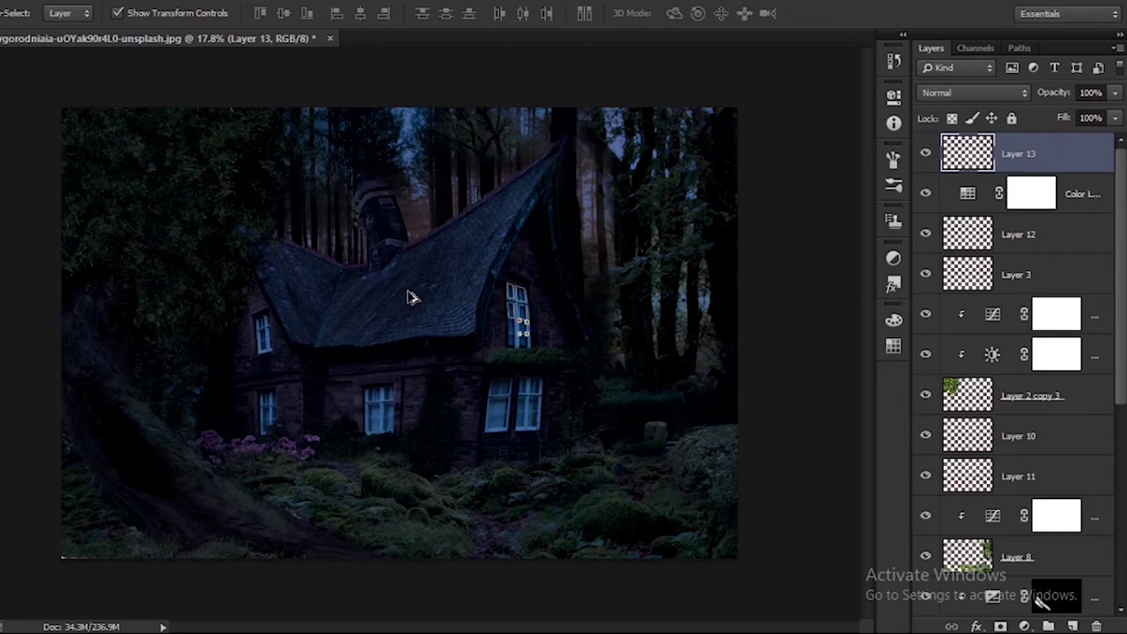
{"action": "scroll", "coordinate": [408, 297], "scroll_direction": "up", "scroll_amount": 1}
Zoom the view in on the cottage's upper gable window.
{"action": "scroll", "coordinate": [408, 297], "scroll_direction": "down", "scroll_amount": 1}
{"action": "scroll", "coordinate": [412, 288], "scroll_direction": "down", "scroll_amount": 2}
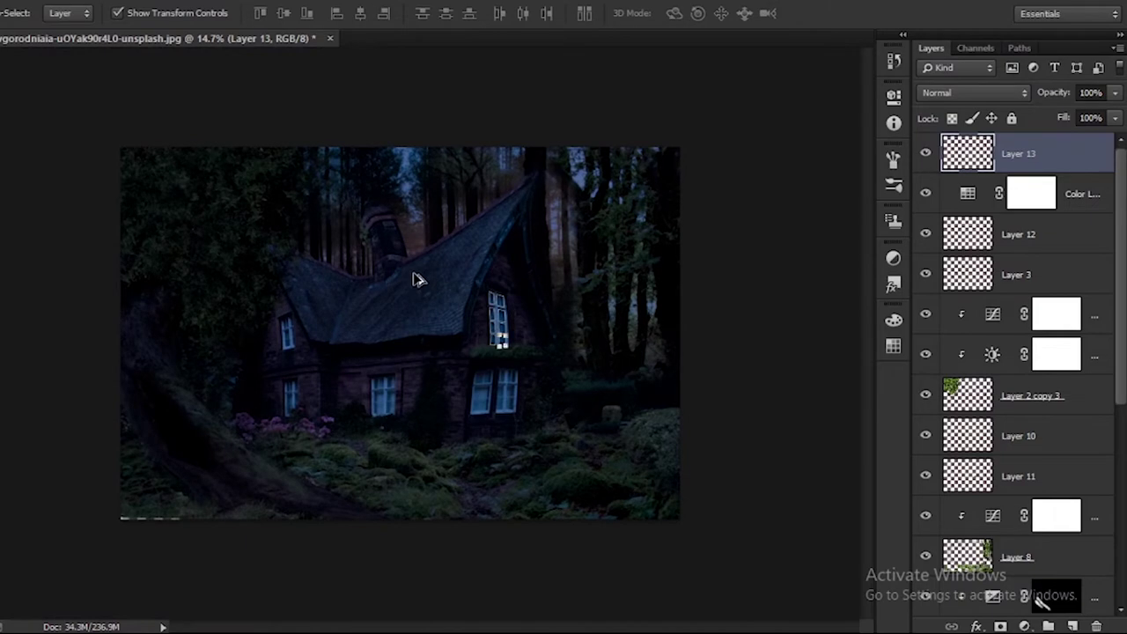
{"action": "scroll", "coordinate": [419, 280], "scroll_direction": "up", "scroll_amount": 2}
{"action": "scroll", "coordinate": [398, 300], "scroll_direction": "up", "scroll_amount": 3}
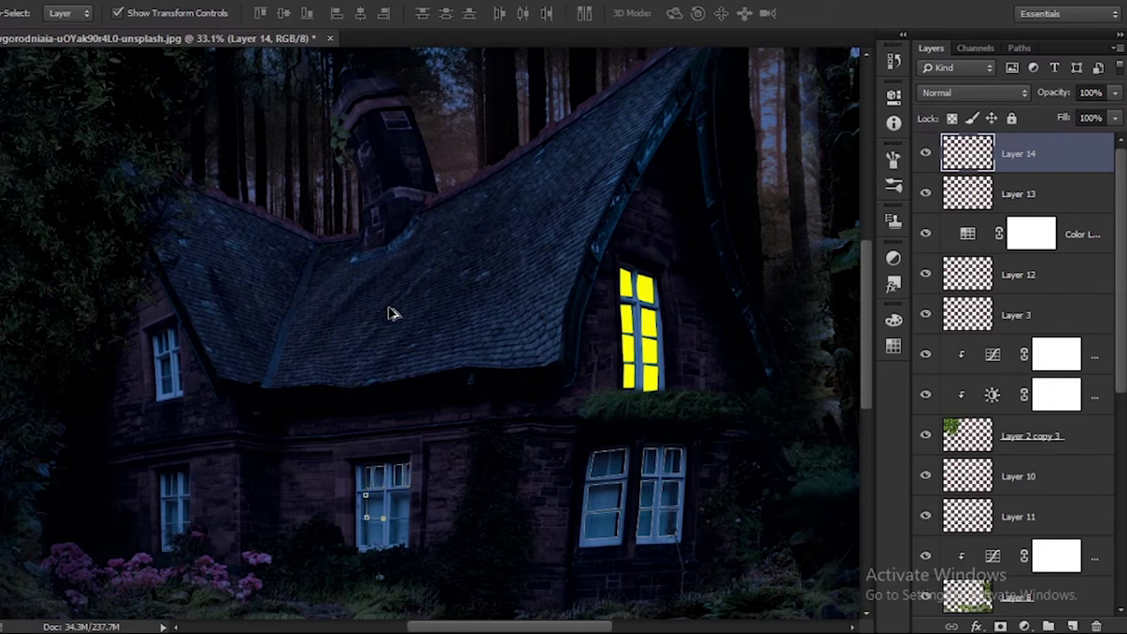
Deselect the lower-middle window and zoom out to view the whole night scene.
{"action": "key", "text": "ctrl+d"}
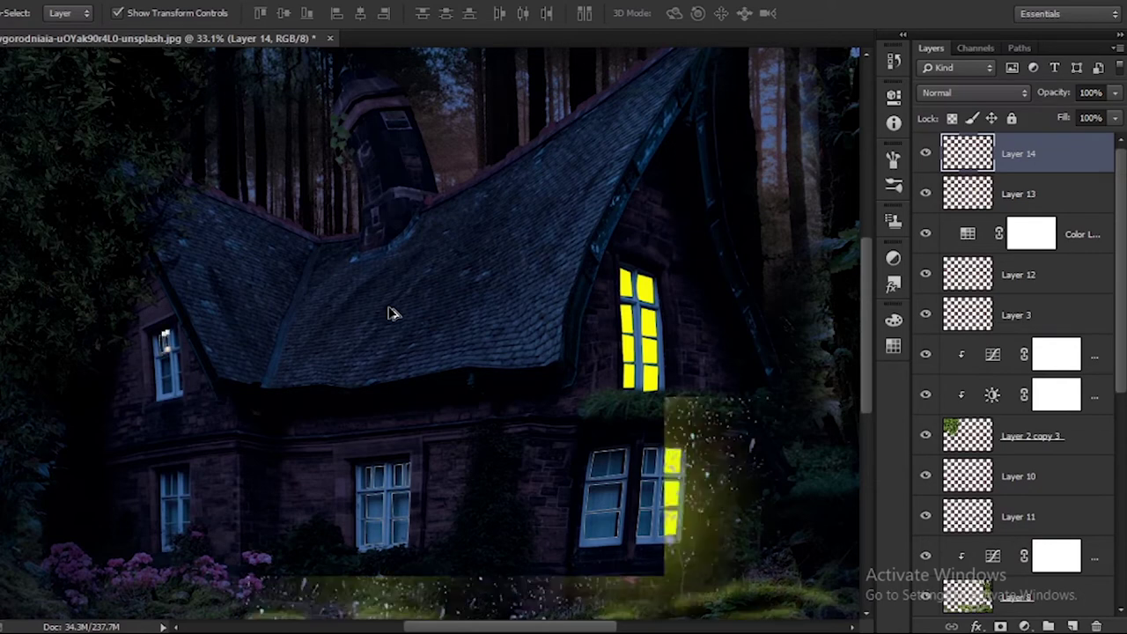
{"action": "scroll", "coordinate": [390, 314], "scroll_direction": "down", "scroll_amount": 1}
{"action": "scroll", "coordinate": [384, 332], "scroll_direction": "down", "scroll_amount": 1}
{"action": "scroll", "coordinate": [375, 270], "scroll_direction": "down", "scroll_amount": 1}
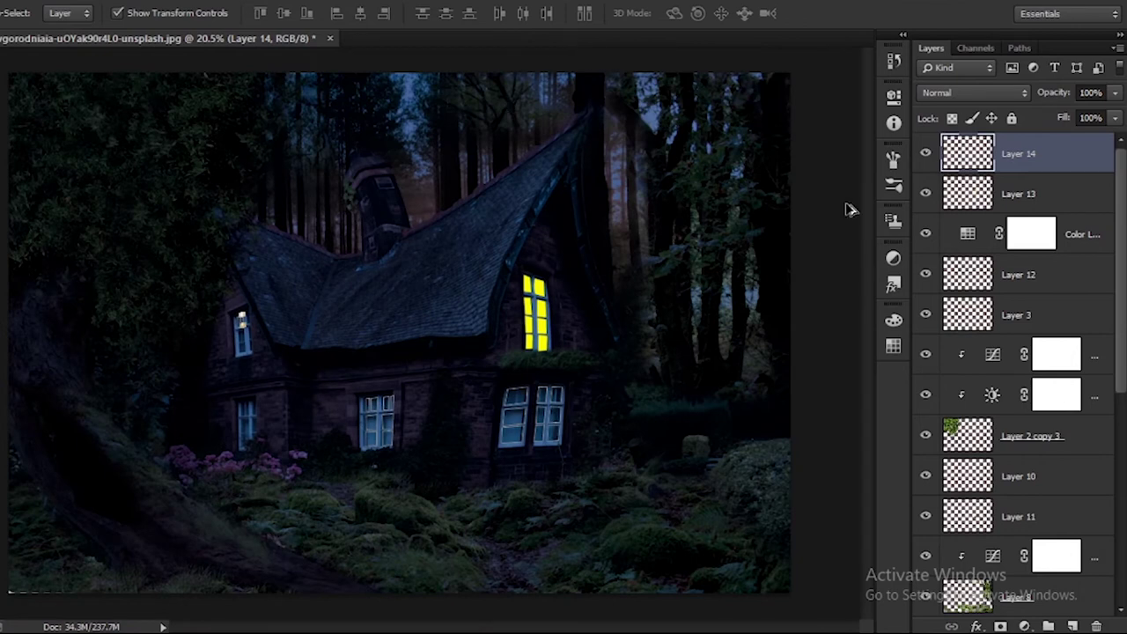